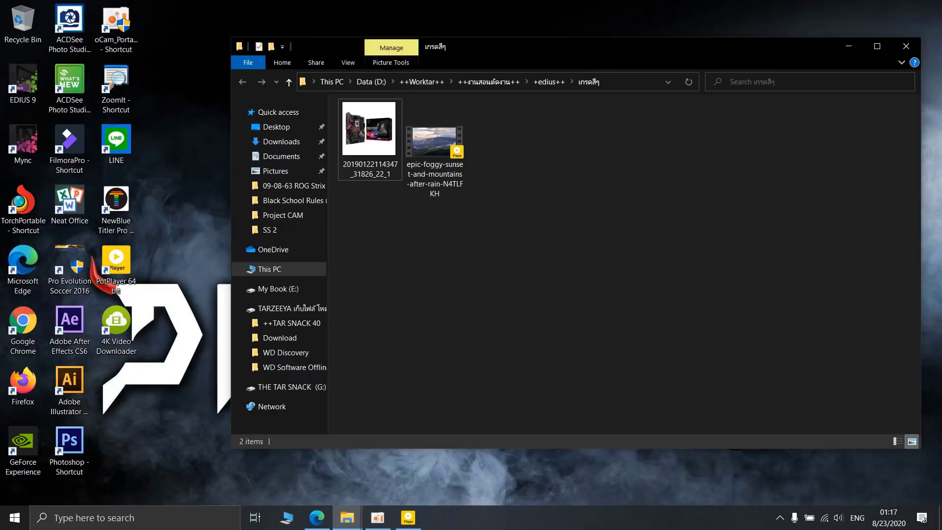
- Open the ROG Strix motherboard WebP image (1000 × 1000px) in Paint from File Explorer
right_click(361, 143)
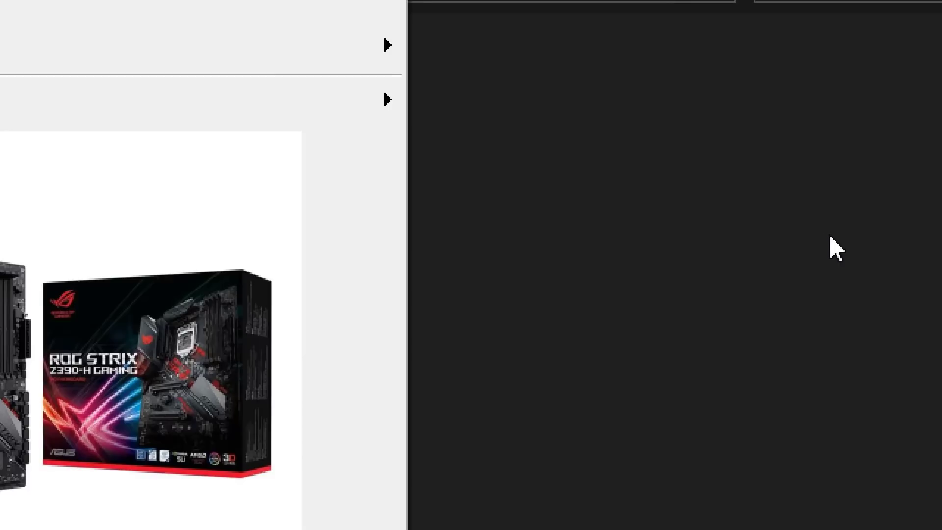
click(830, 246)
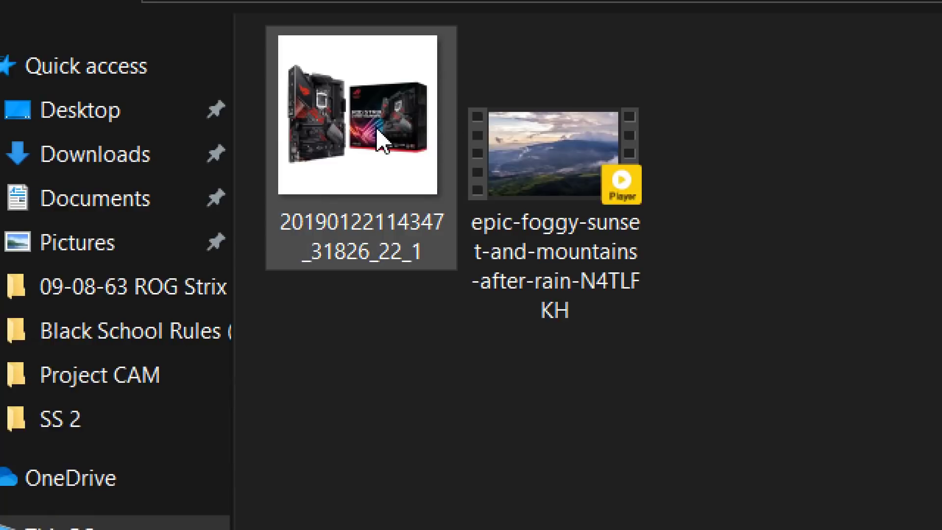
click(381, 141)
right_click(380, 140)
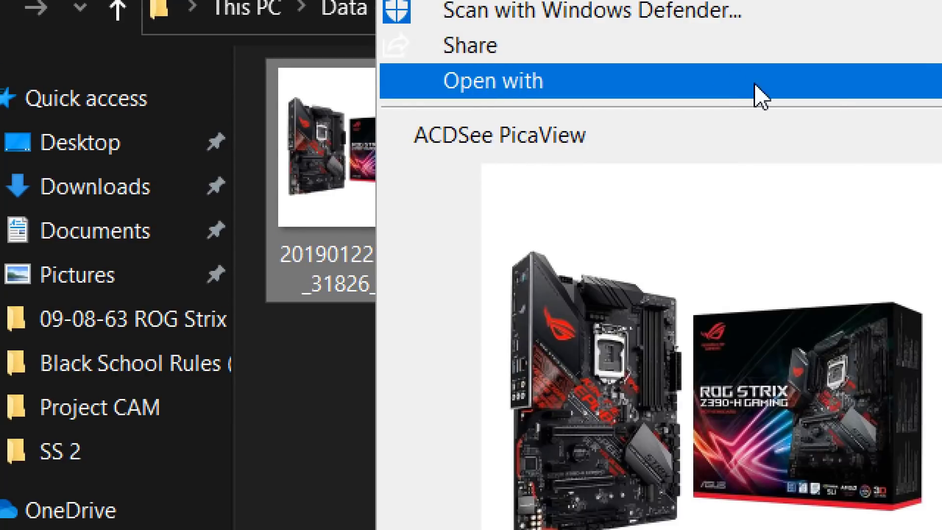
mouse_move(295, 80)
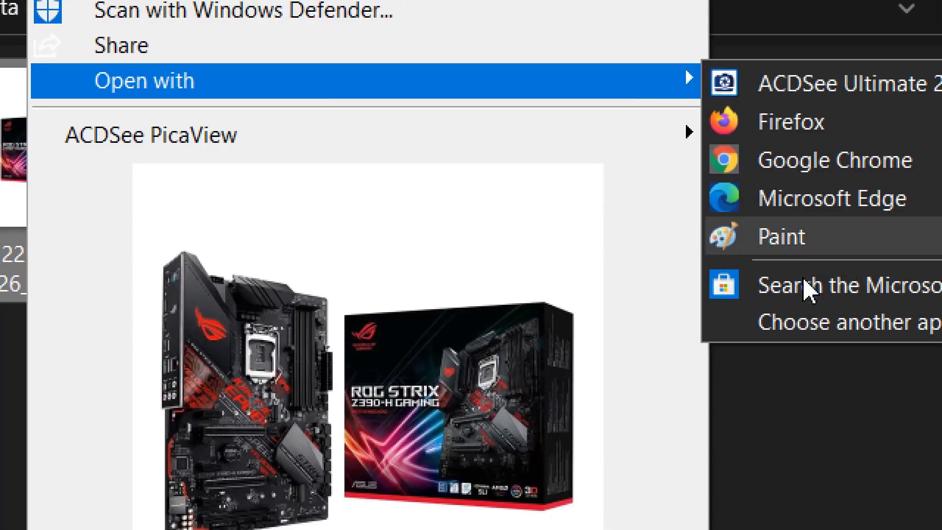
click(794, 248)
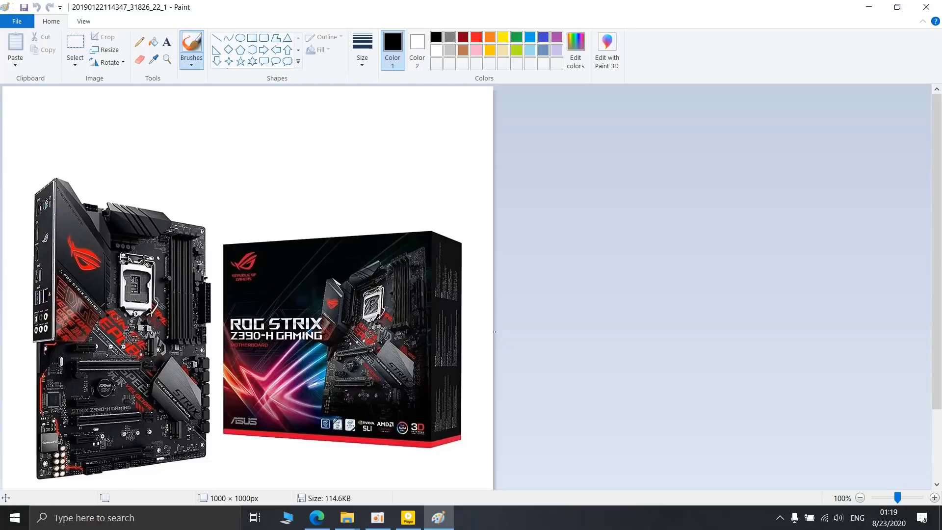
- Show Paint's Save as format list with PNG, JPEG, BMP, GIF and Other formats
key(alt+f)
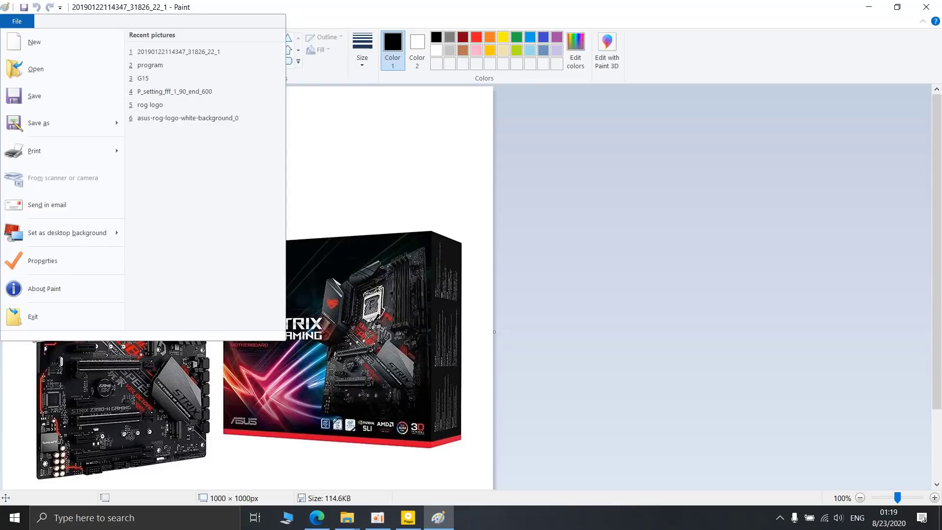
key(Down)
key(Down)
key(Down)
key(Down)
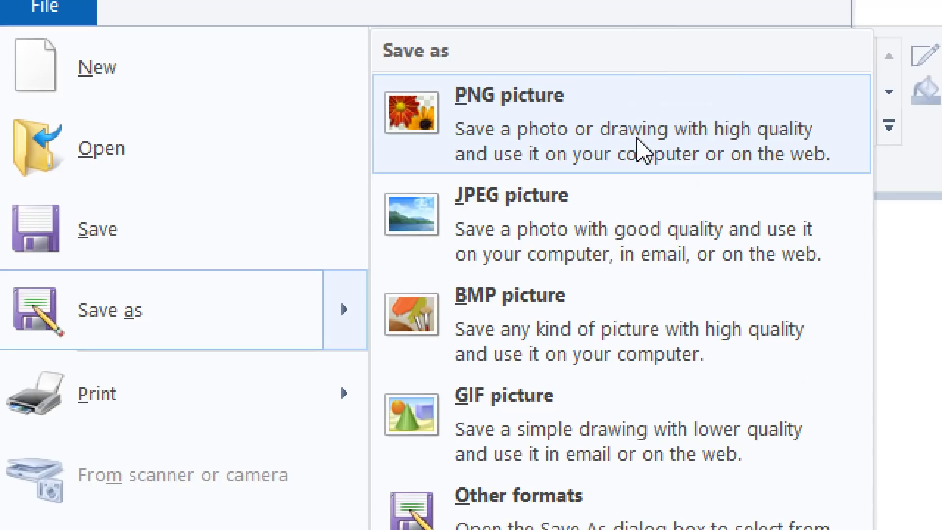
- Save the motherboard picture as a PNG copy named 'jjjjjj', reaching the transparency-loss warning
click(637, 139)
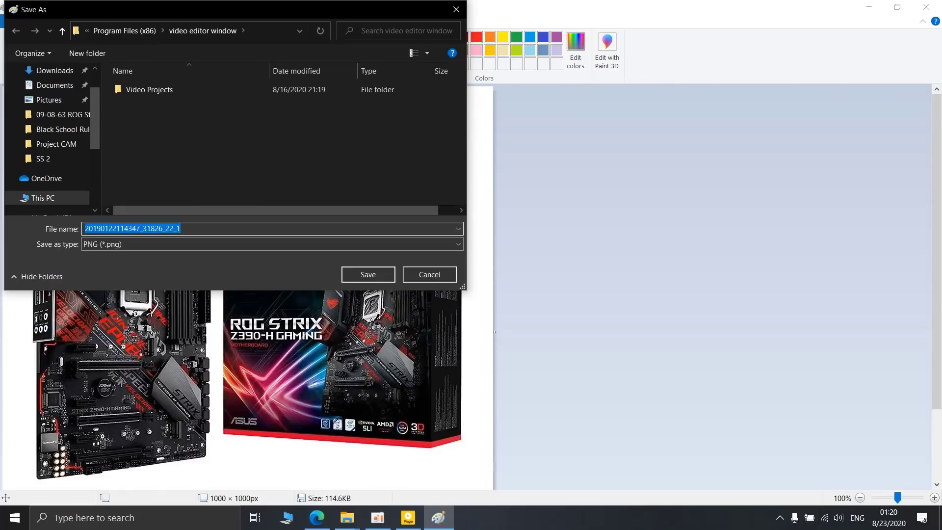
text(jjjjjj)
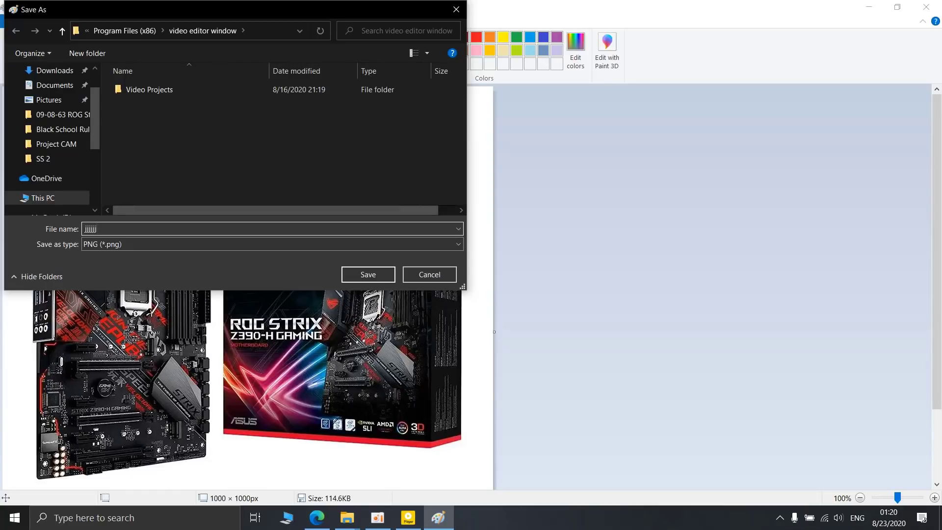
click(368, 274)
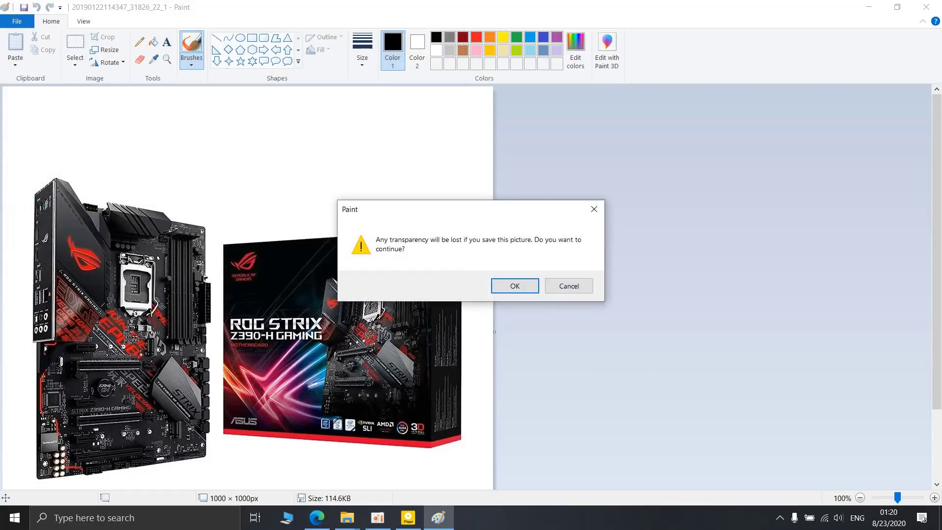